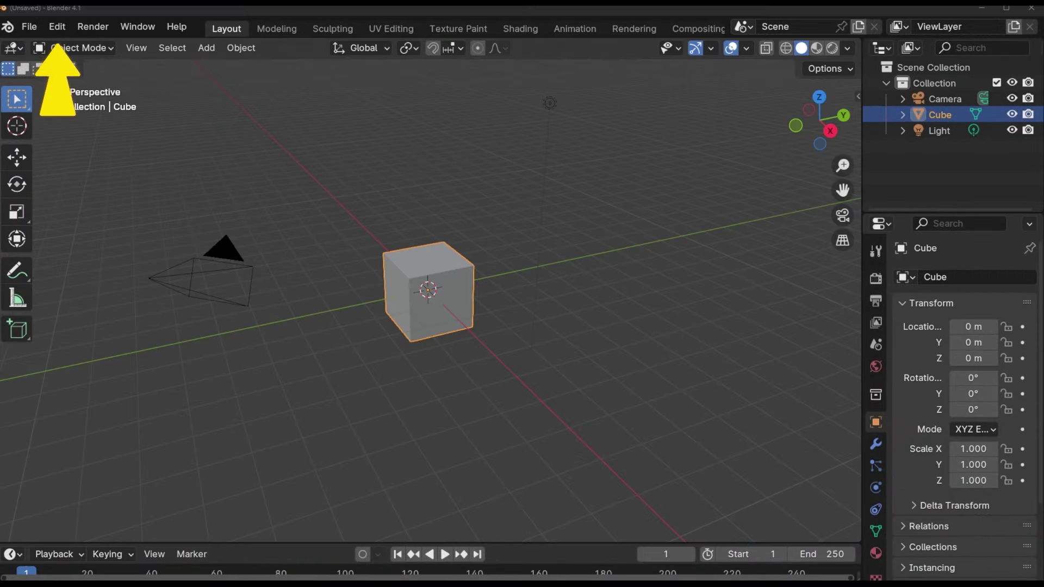
Step: Add the PRO/Terra_Paint_V_1_0_0_Assets_Library folder under File Paths > Asset Libraries and save preferences
click(57, 26)
click(145, 240)
click(234, 357)
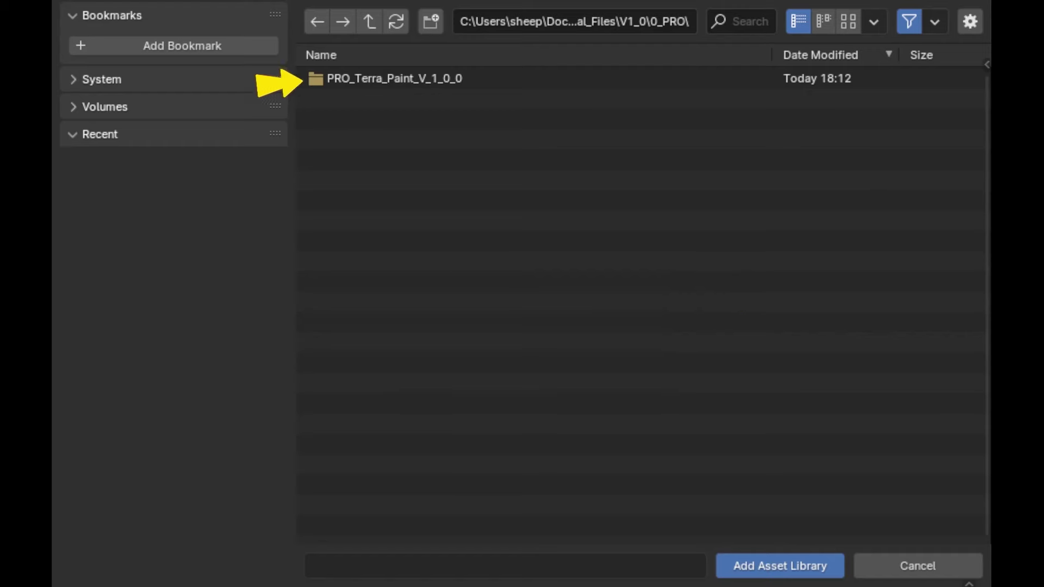
double_click(413, 78)
click(359, 78)
double_click(359, 78)
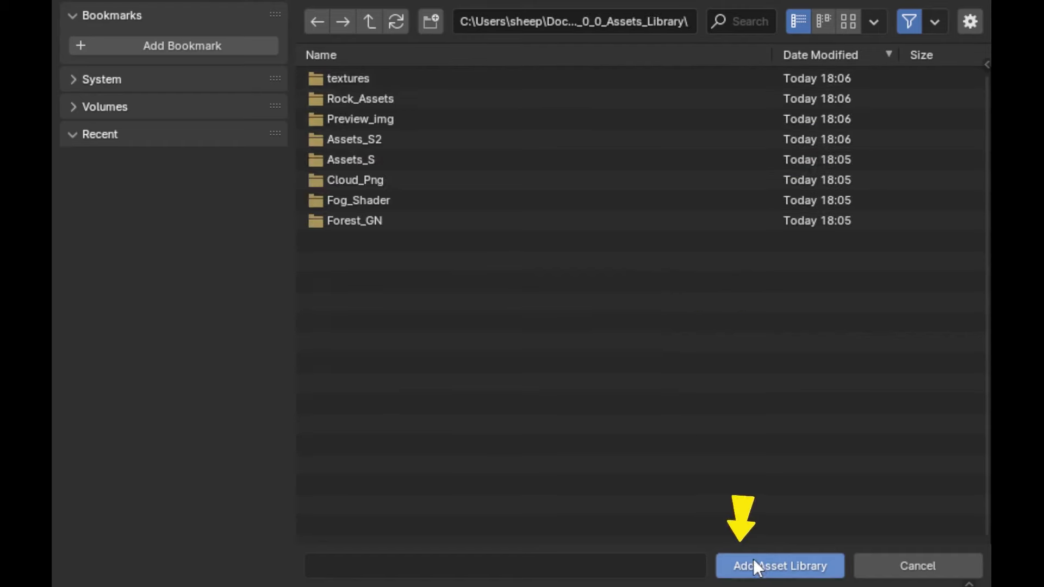
click(753, 559)
click(175, 494)
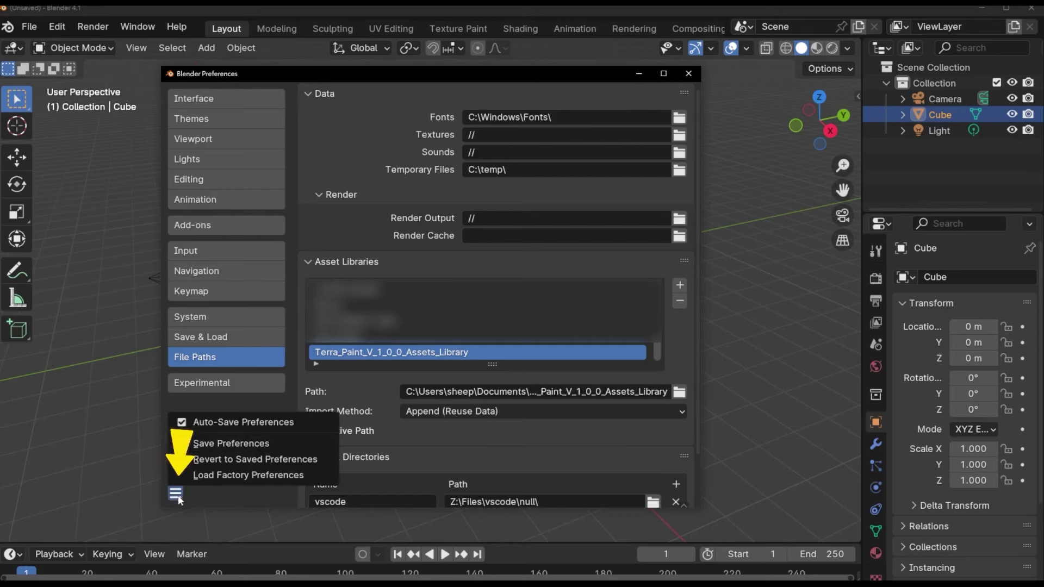
click(234, 442)
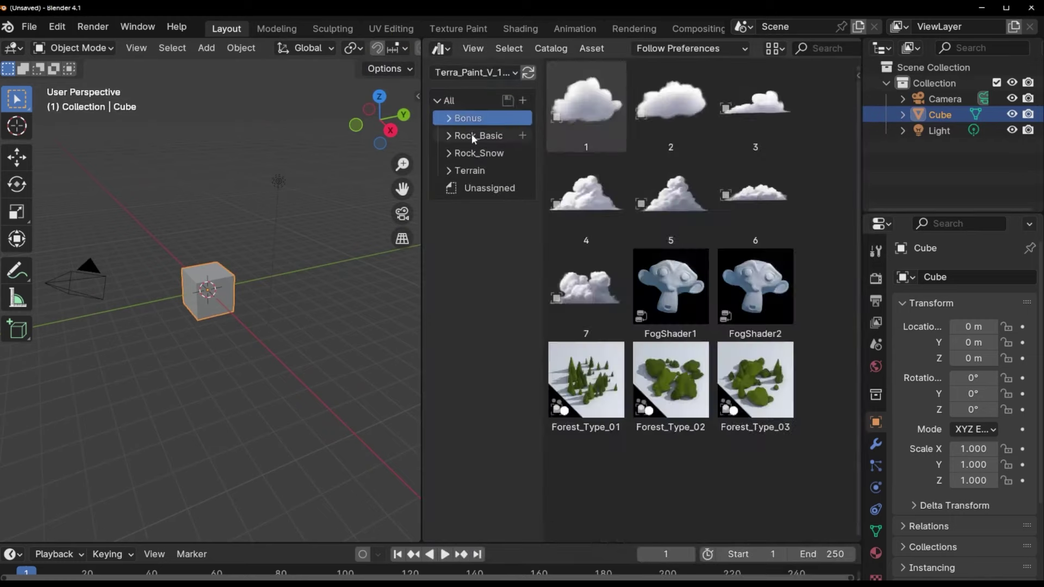
Step: Browse the Rock_Basic, Rock_Snow and Terrain catalogs down to the Snowfield_01 terrain assets
click(471, 135)
click(470, 152)
click(470, 170)
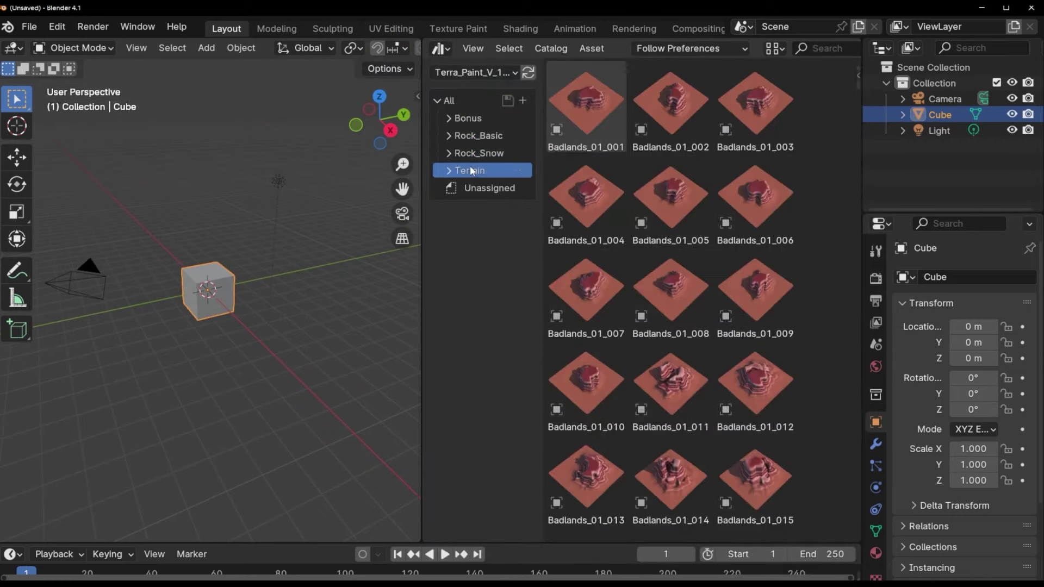
click(449, 170)
click(489, 240)
click(489, 310)
click(483, 327)
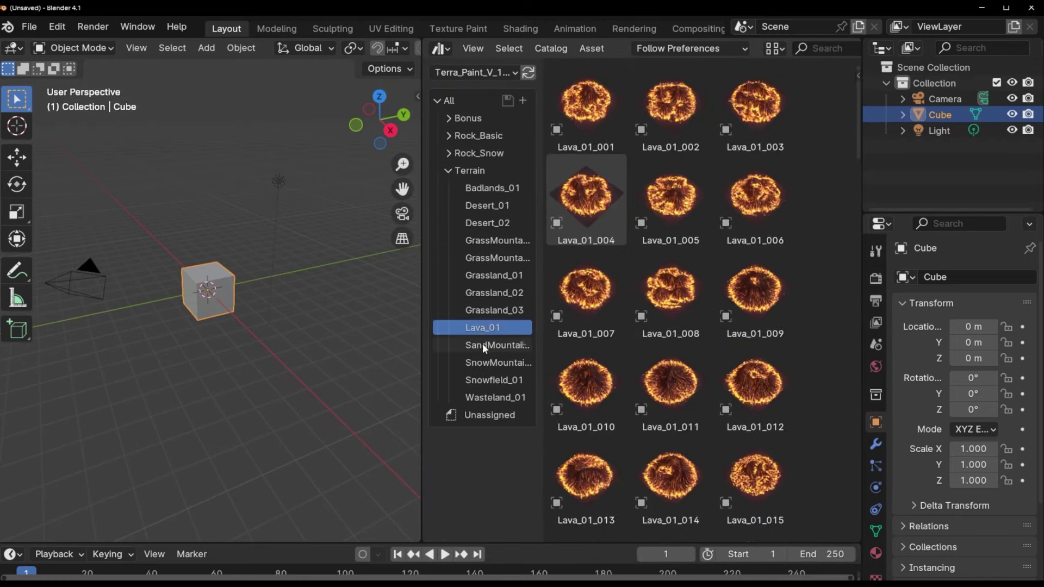
click(489, 363)
click(481, 381)
Step: Place Snowfield_01_004 and Snowfield_01_011 in material preview, scaling each up with S
drag(586, 194, 265, 389)
scroll(391, 51, down, 5)
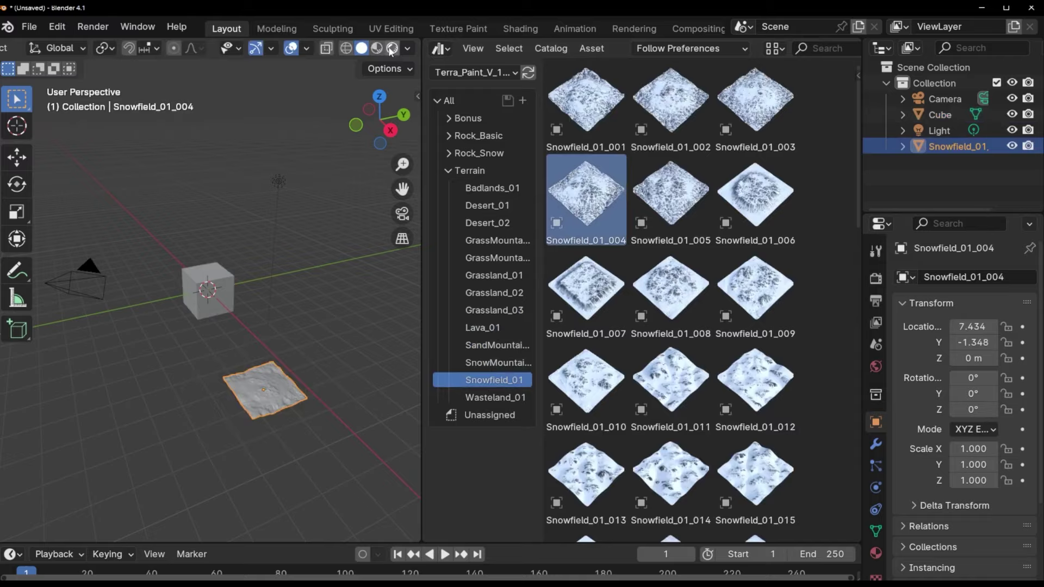
click(392, 48)
key(s)
key(Return)
drag(671, 381, 355, 291)
key(s)
key(Return)
Step: Add the SnowMountain_01_008 terrain and orbit around the placed terrains
click(501, 362)
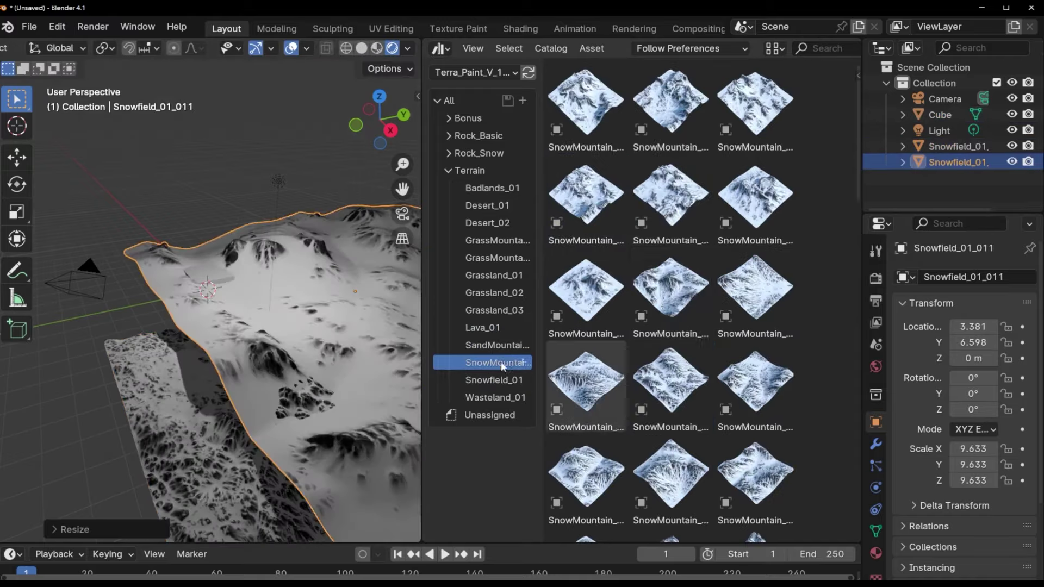
drag(671, 289, 229, 305)
middle_drag(229, 304, 272, 244)
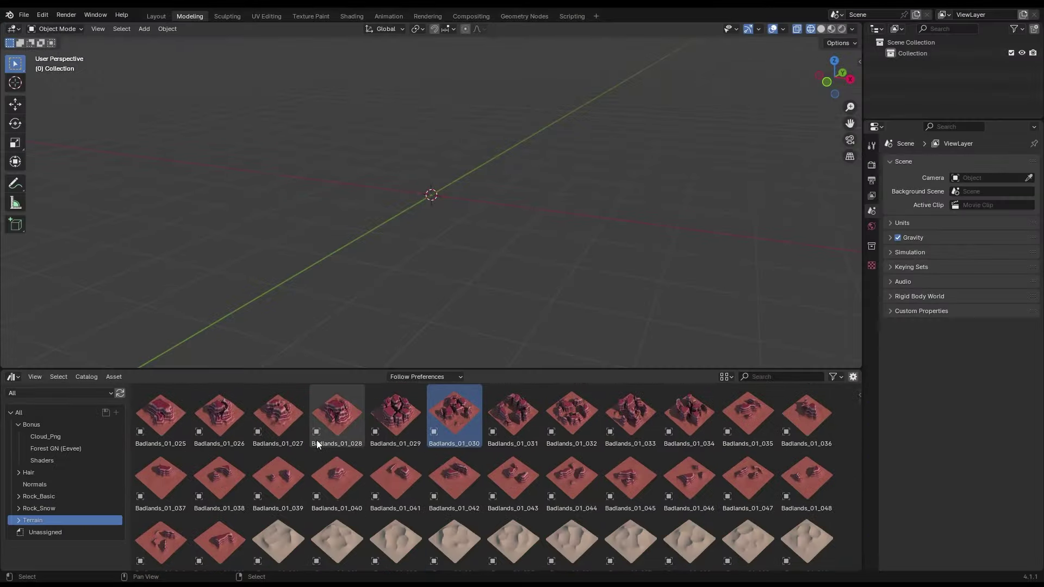
Step: Expand the Terrain catalog and preview Desert_02, Desert_01 and SandMountain_01 terrains
scroll(316, 439, down, 5)
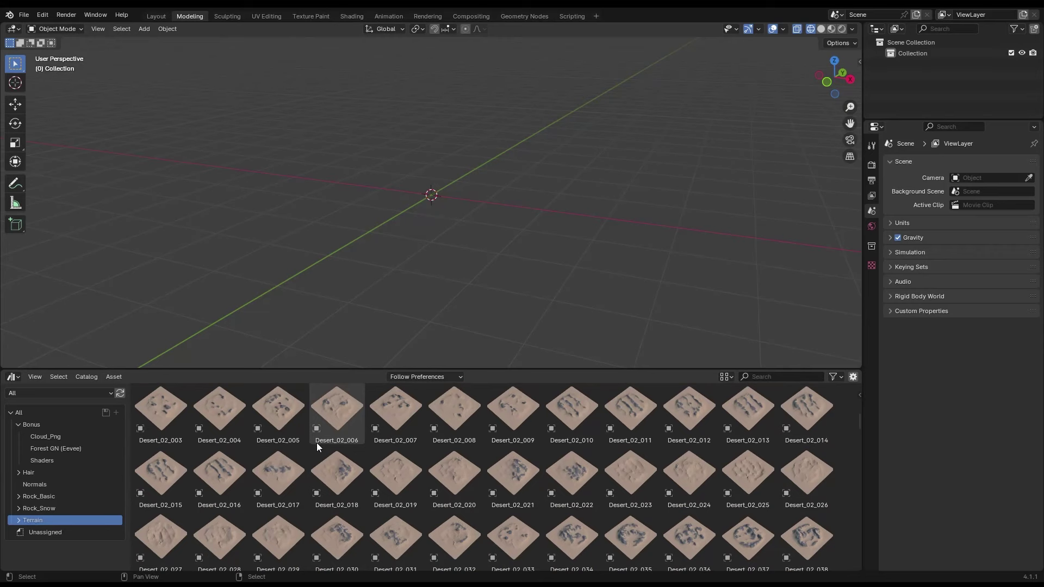
scroll(317, 443, down, 8)
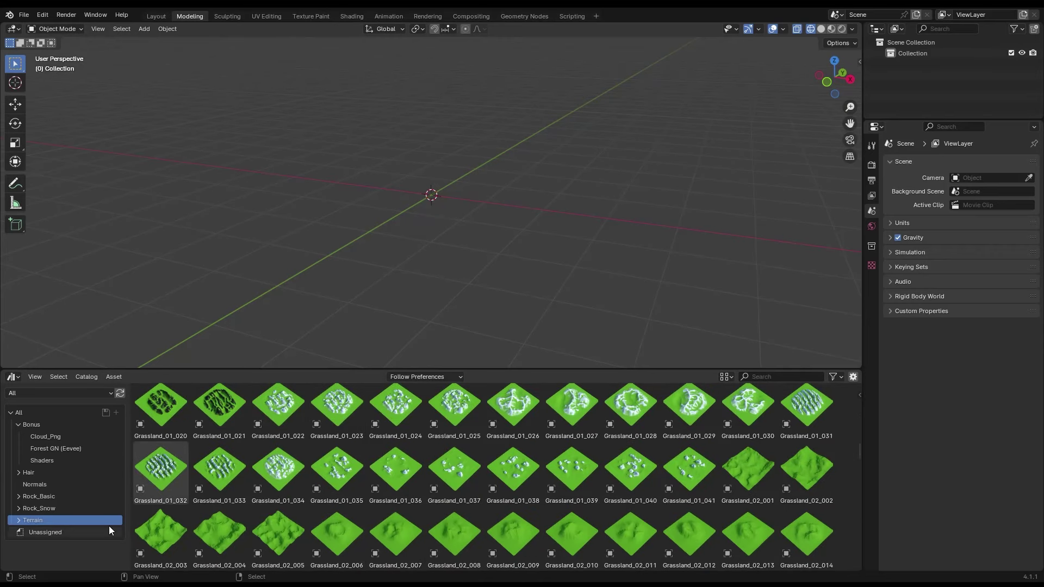
click(35, 519)
scroll(47, 528, down, 4)
click(54, 464)
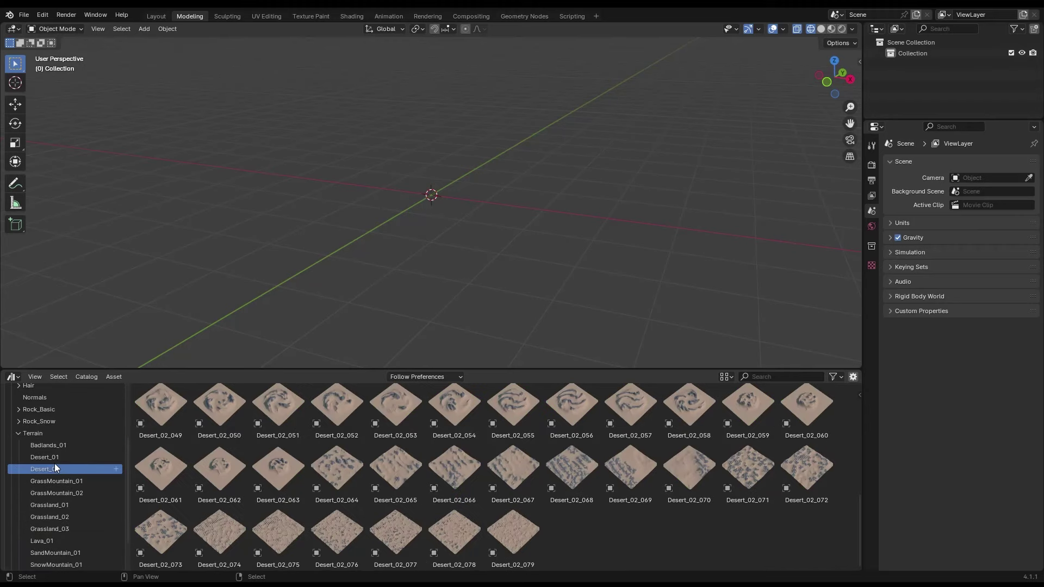
click(54, 459)
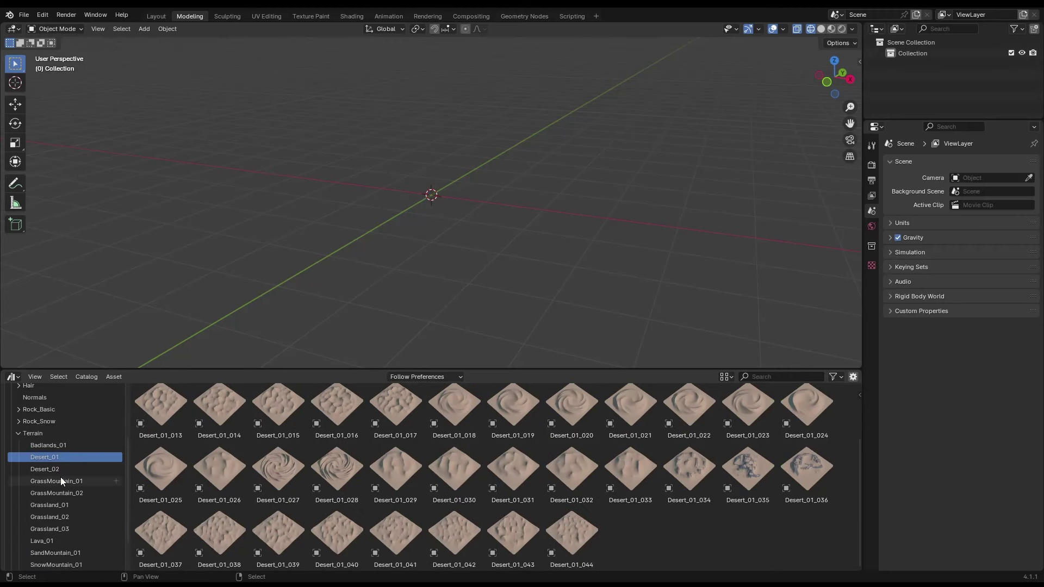
scroll(54, 533, down, 3)
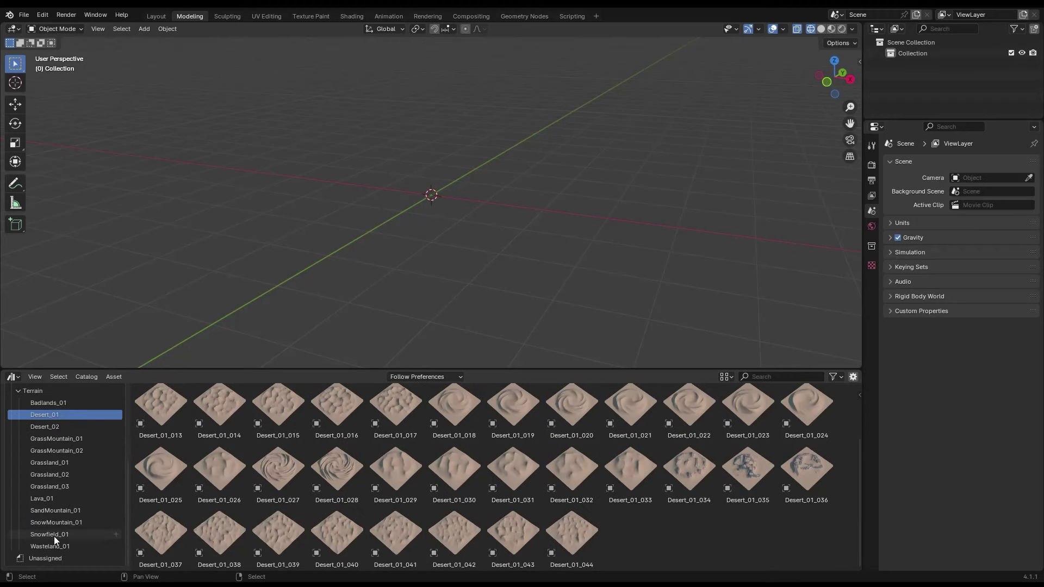
click(64, 511)
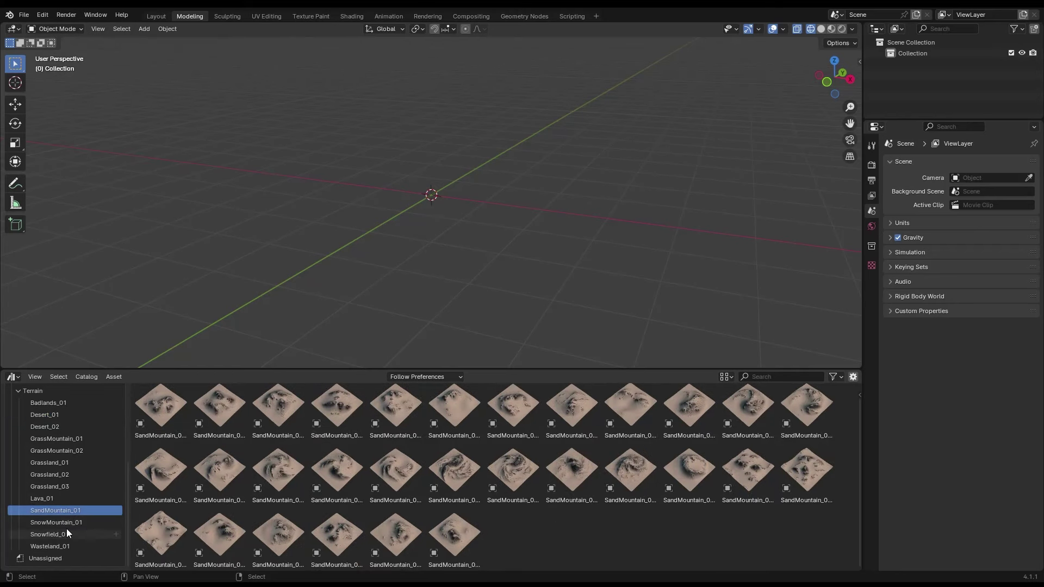
Step: Preview Grassland_03, Snowfield_01, Lava_01, GrassMountain_02 and Wasteland_01 terrains, then Rock_Basic
scroll(61, 490, up, 3)
click(53, 527)
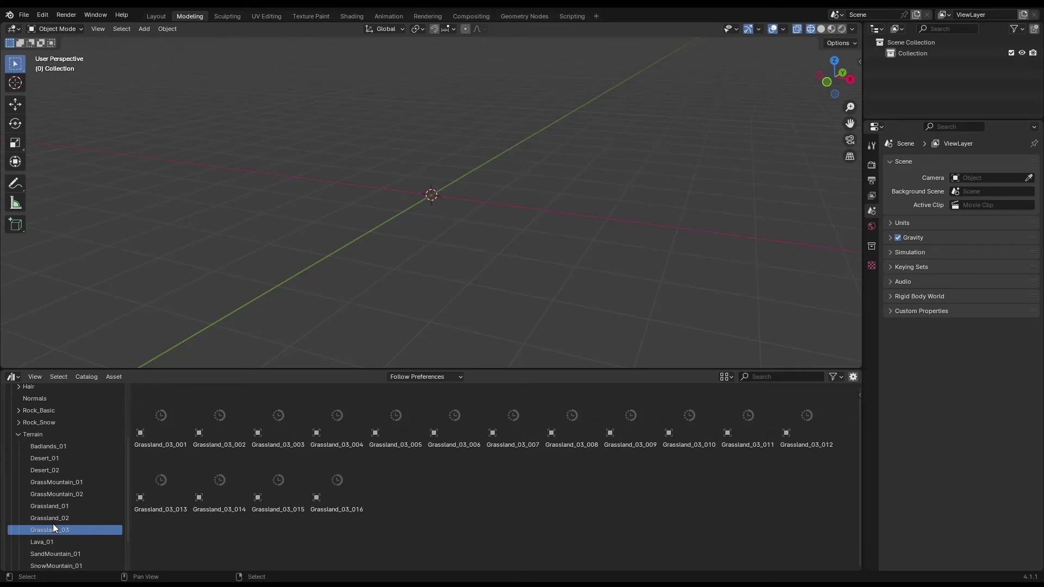
scroll(64, 518, down, 3)
click(63, 535)
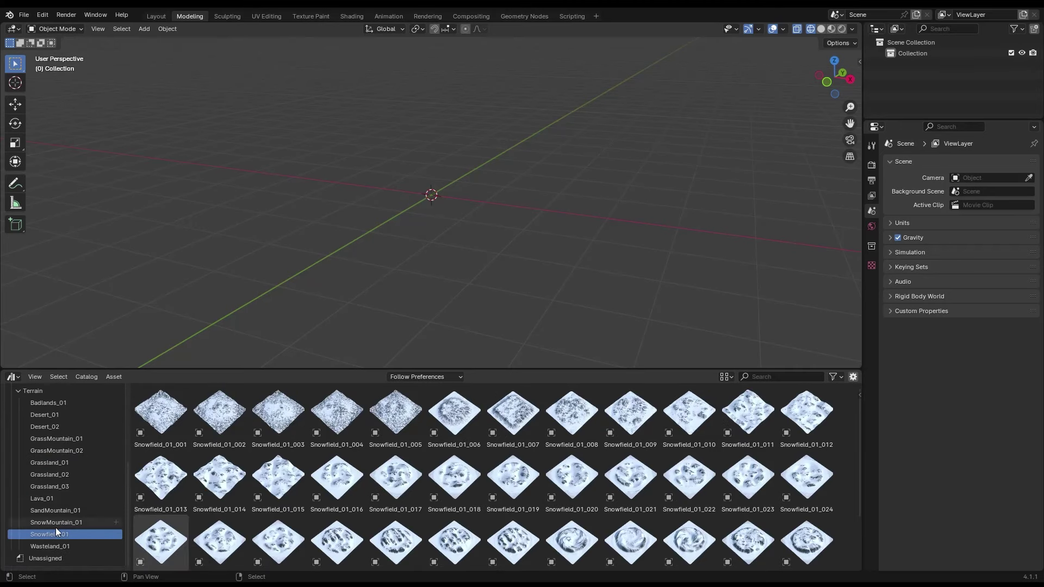
click(58, 500)
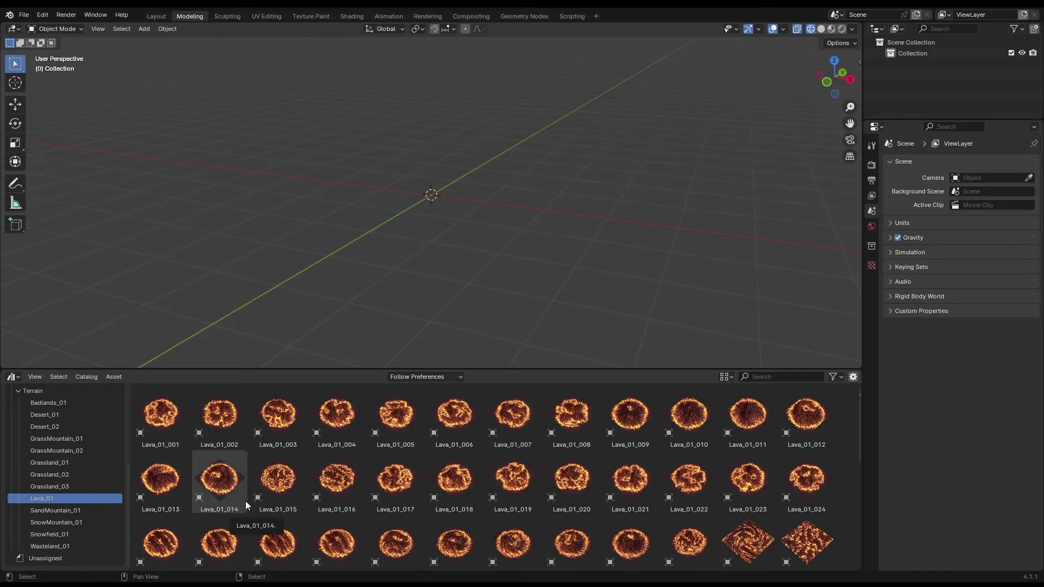
scroll(533, 477, down, 5)
scroll(533, 477, down, 3)
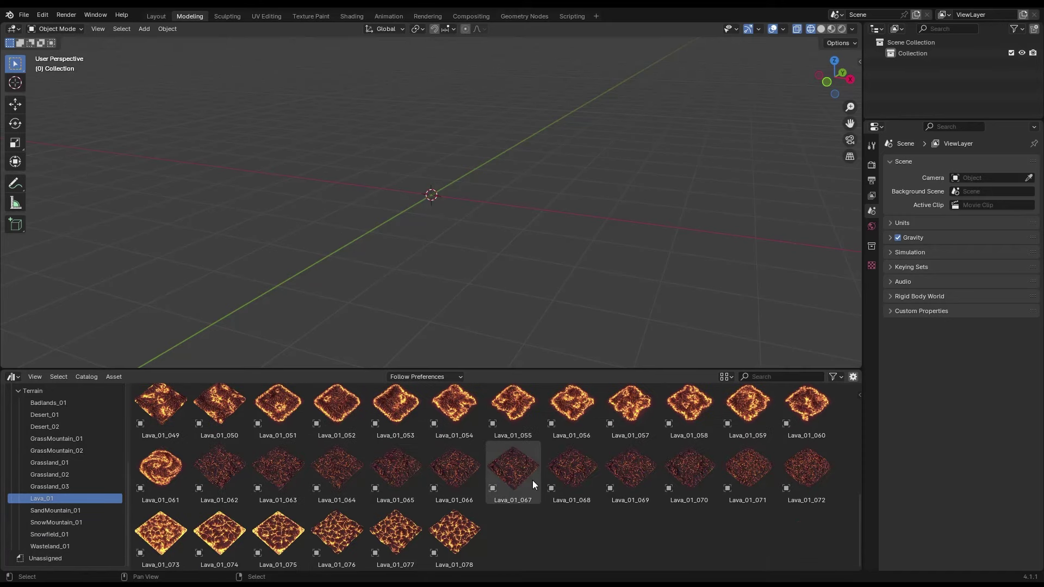
click(59, 449)
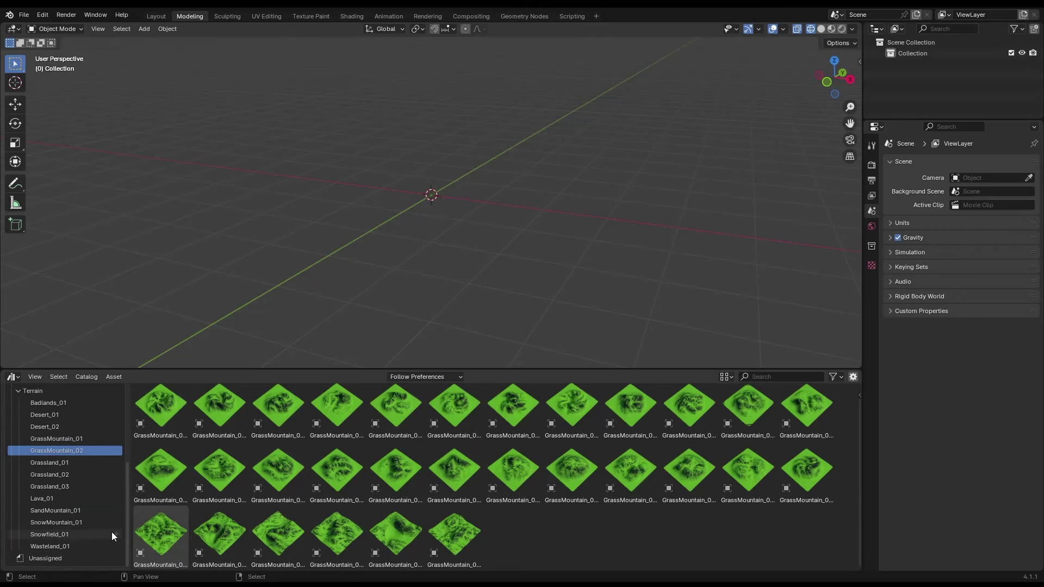
click(63, 543)
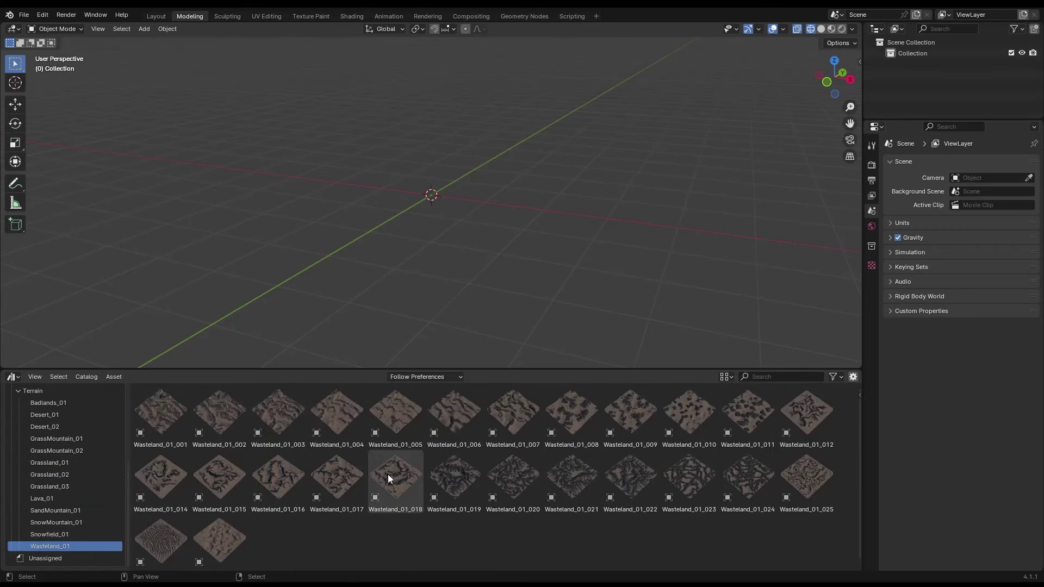
click(50, 395)
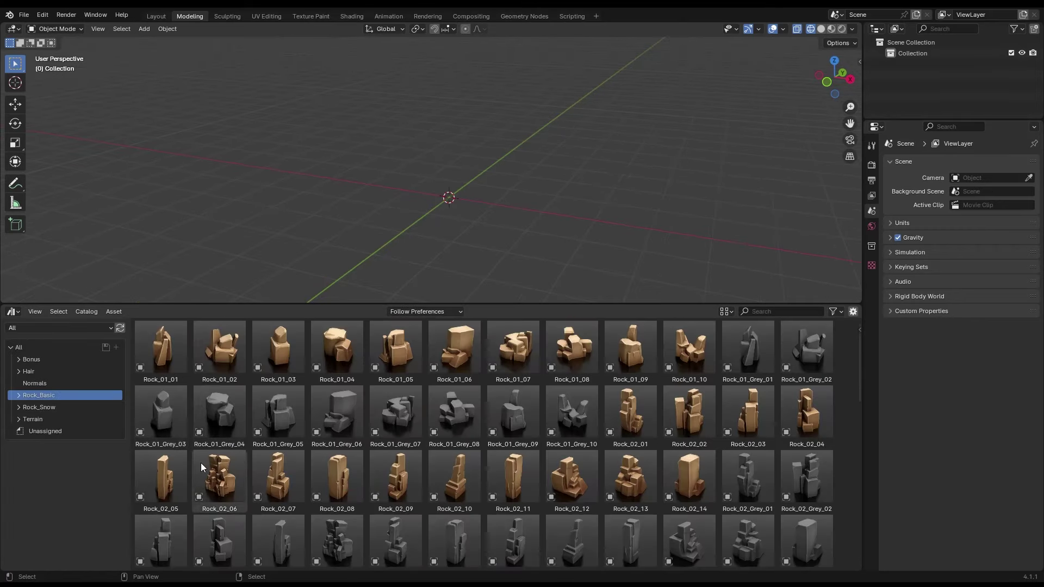
Step: Browse the Rock_02, Rock_03 and Rock_04 basic rock assets
scroll(209, 461, down, 10)
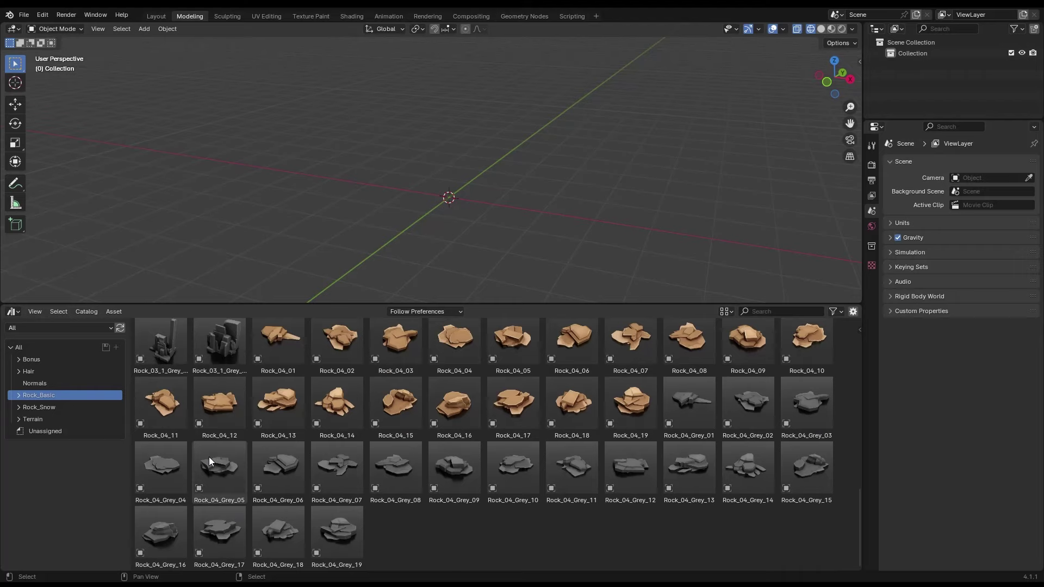
scroll(209, 457, up, 10)
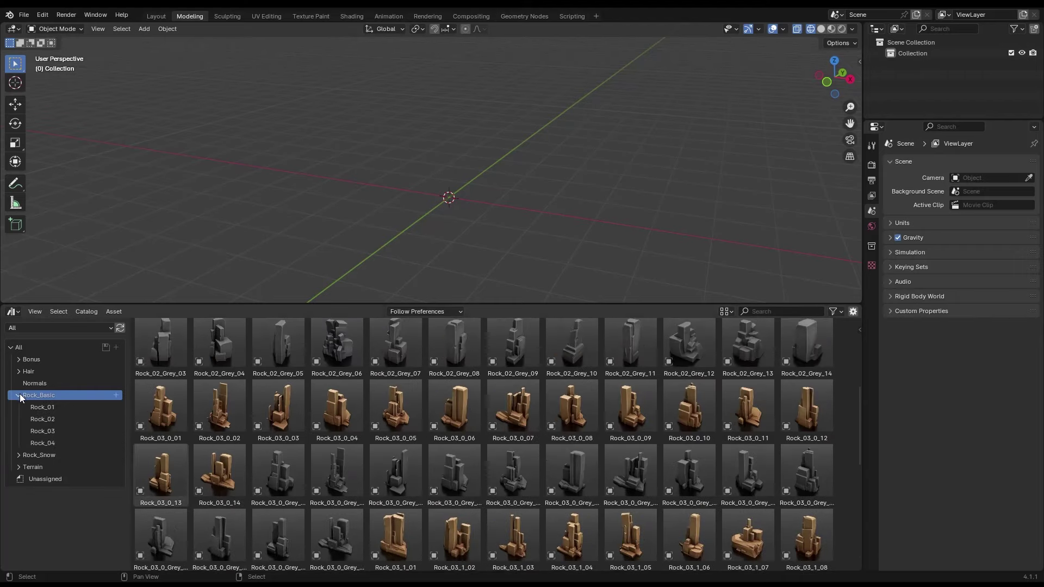
click(53, 423)
click(52, 432)
click(51, 442)
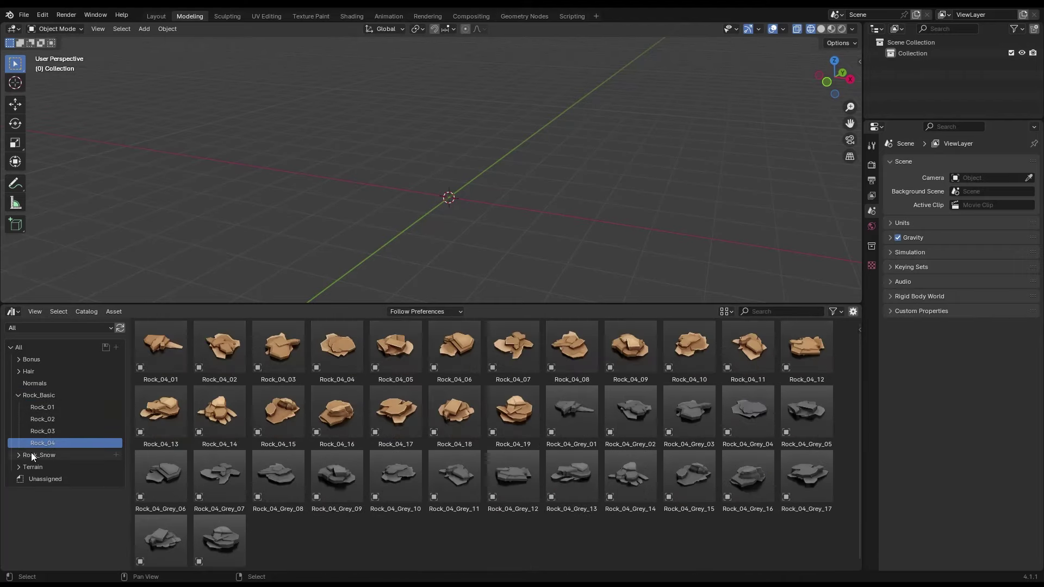
Step: Expand Rock_Snow, preview snowy Rock_01 through Rock_04, then list all snow rocks together
click(21, 456)
click(50, 468)
click(49, 479)
click(48, 491)
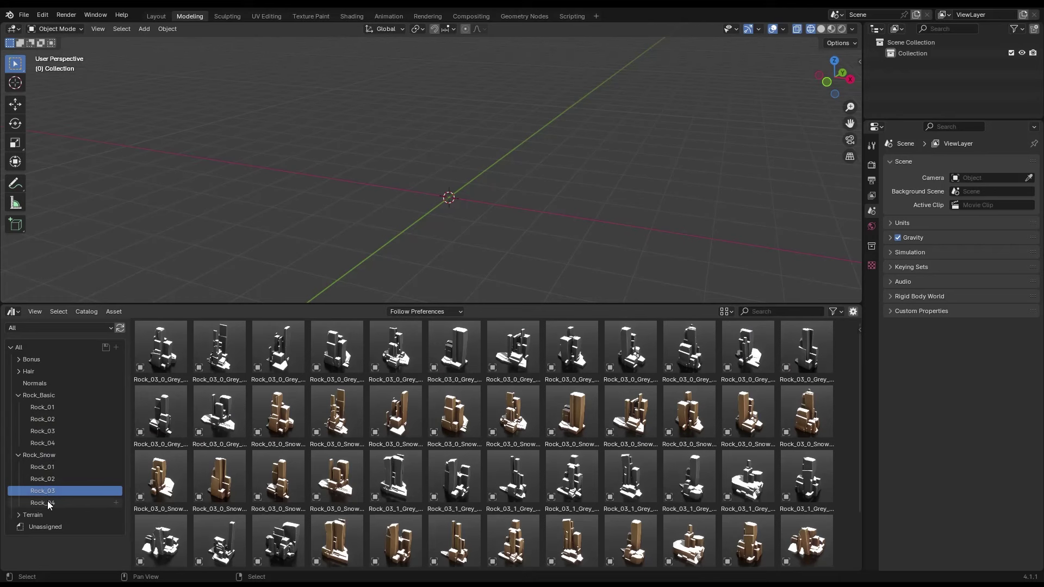
click(59, 503)
click(21, 456)
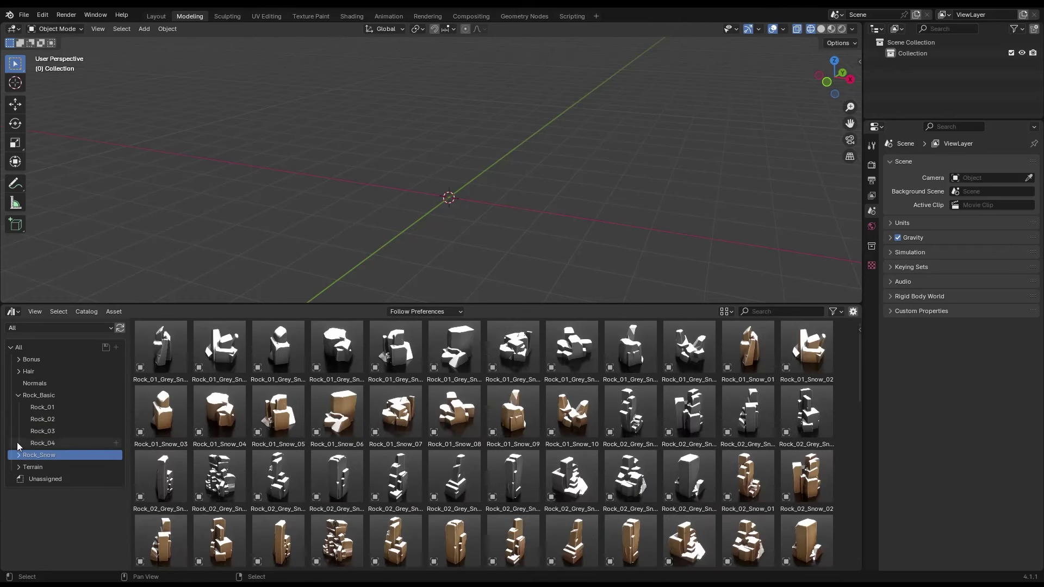
scroll(432, 474, down, 10)
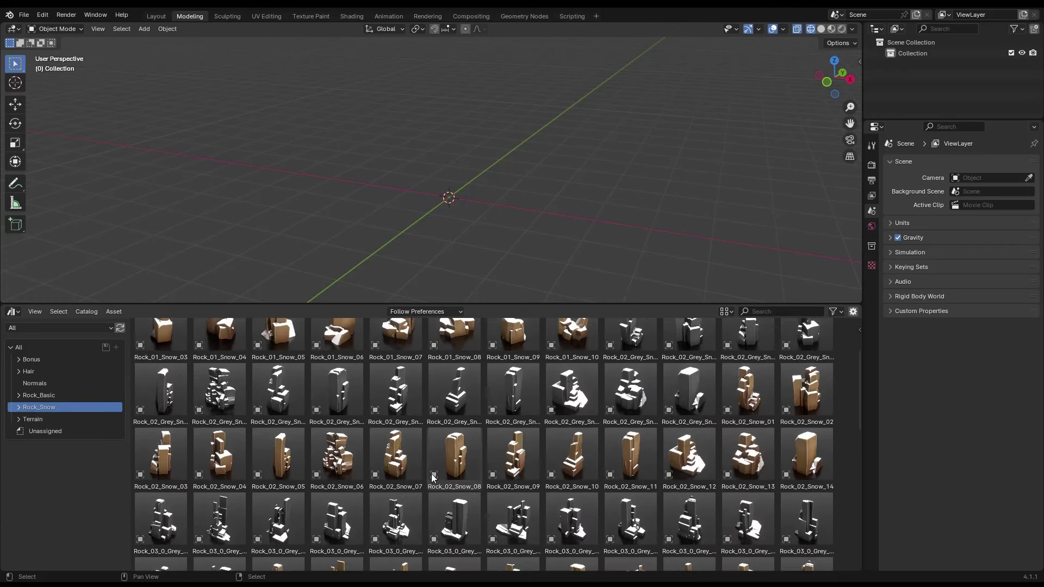
scroll(433, 472, down, 8)
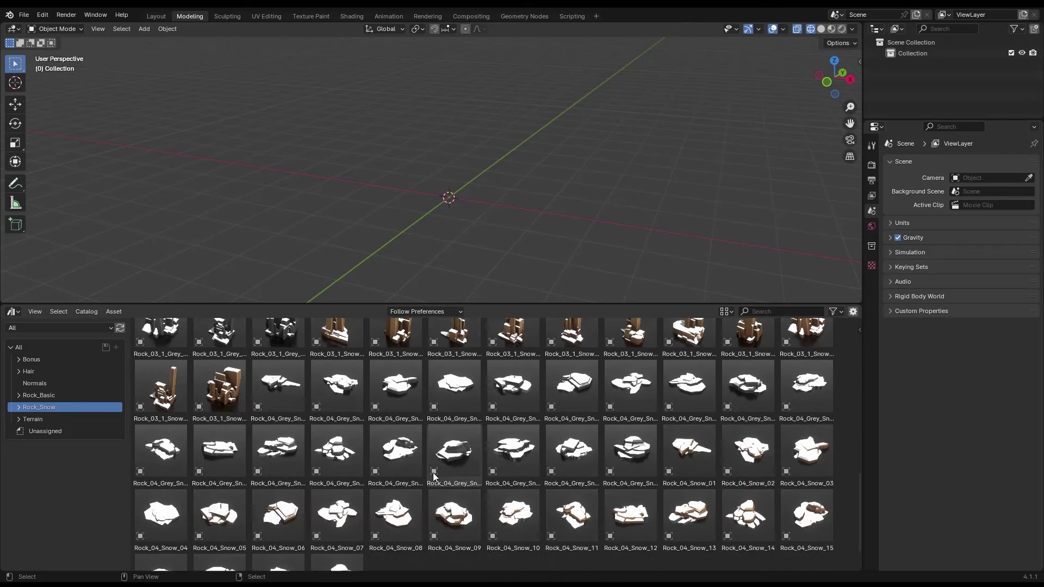
scroll(433, 473, down, 2)
scroll(380, 467, up, 3)
scroll(387, 469, up, 3)
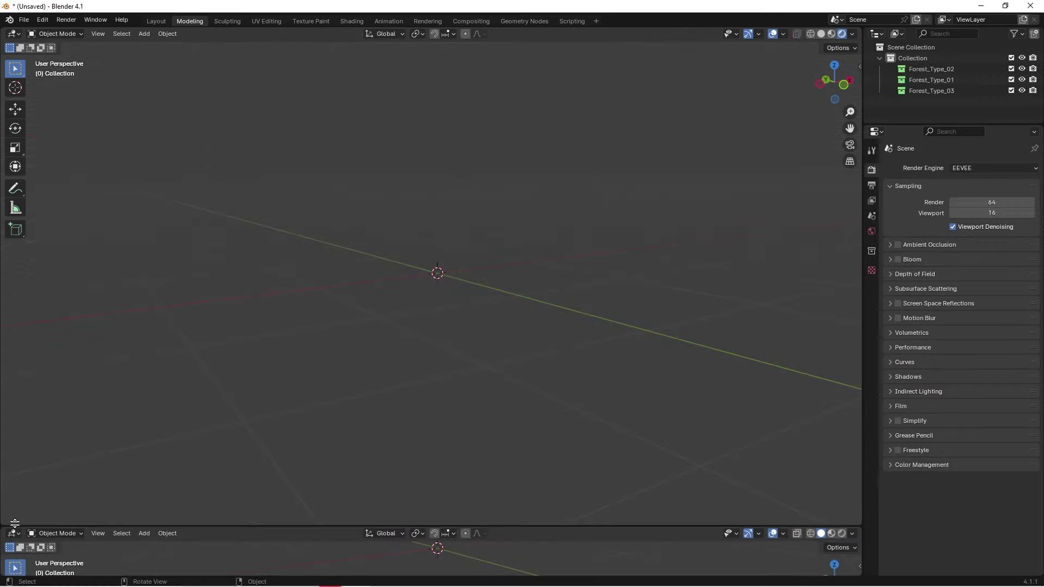
Step: Make the lower area an asset browser and drop Badlands_01_006 and Badlands_01_010 into the scene
click(13, 449)
click(360, 515)
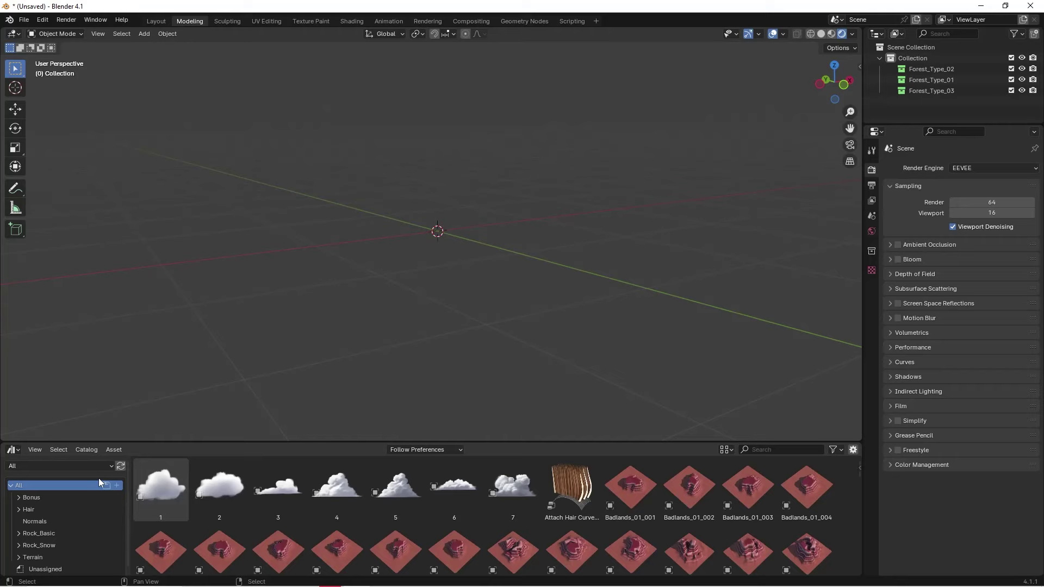
drag(241, 552, 486, 337)
drag(454, 550, 725, 199)
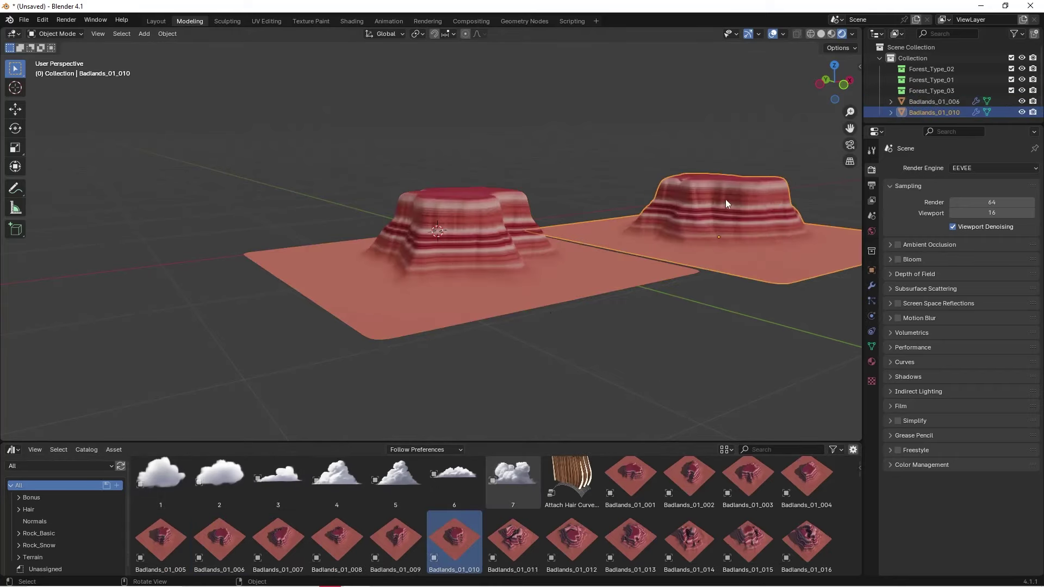
Step: Move Badlands_01_010 against Badlands_01_006, orbit to look down, and show the Bonus catalog
key(g)
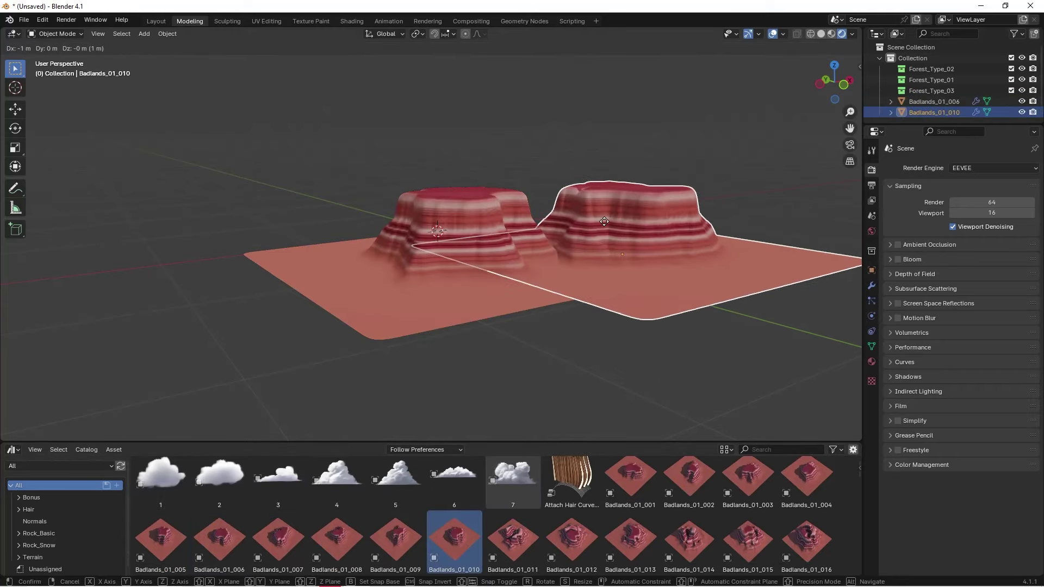
click(602, 229)
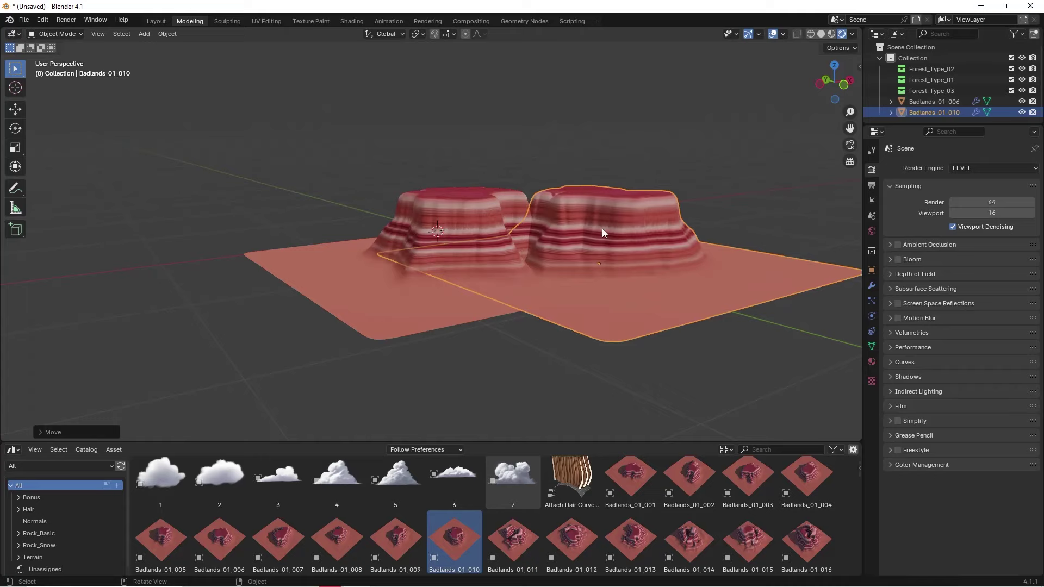
middle_drag(602, 228, 530, 296)
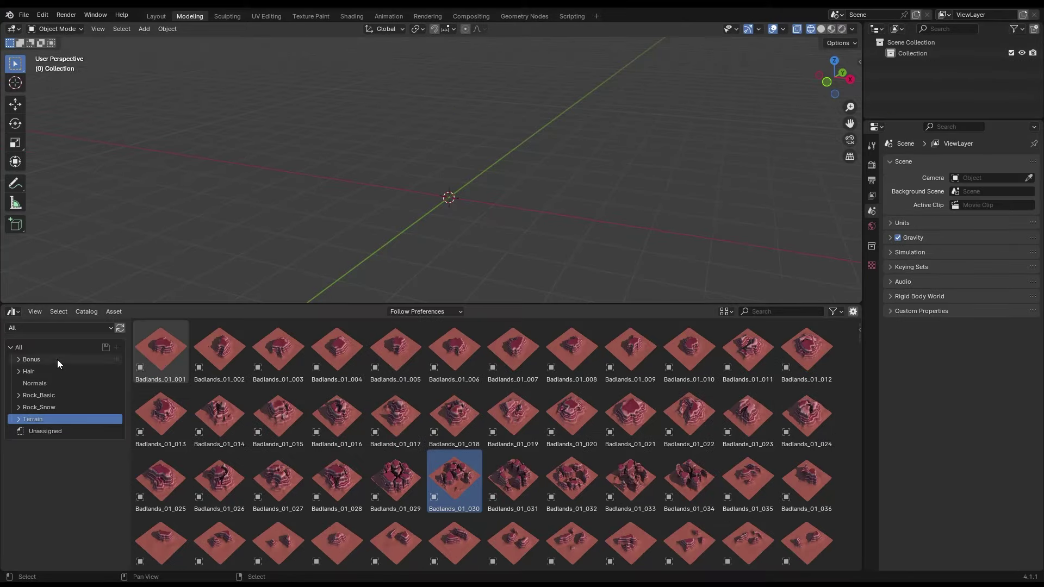
click(58, 360)
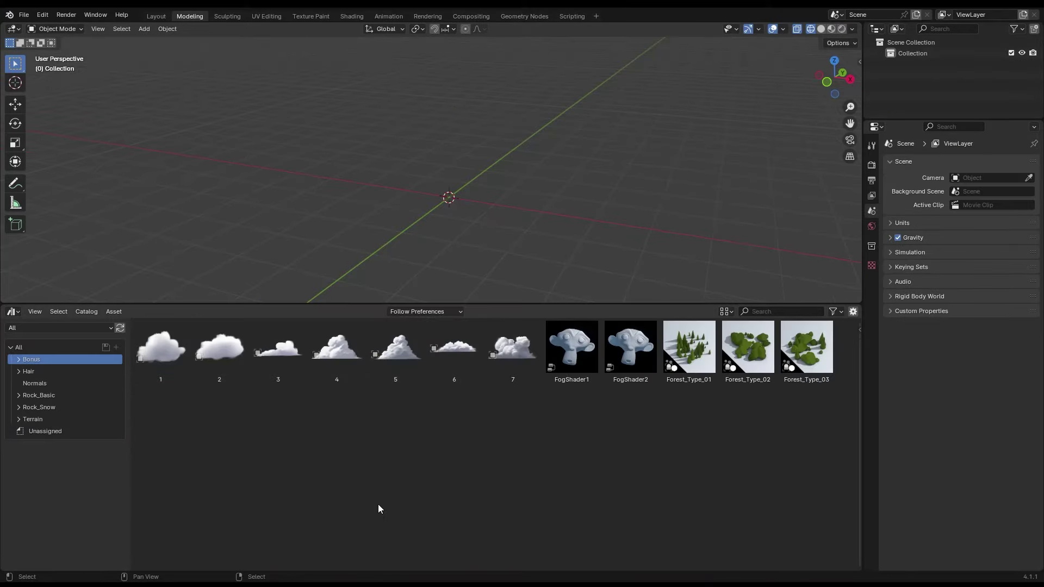
Step: Drag the Forest_Type generator assets, then Forest_Type_03, into the scene as trees and bushes
drag(684, 433, 539, 264)
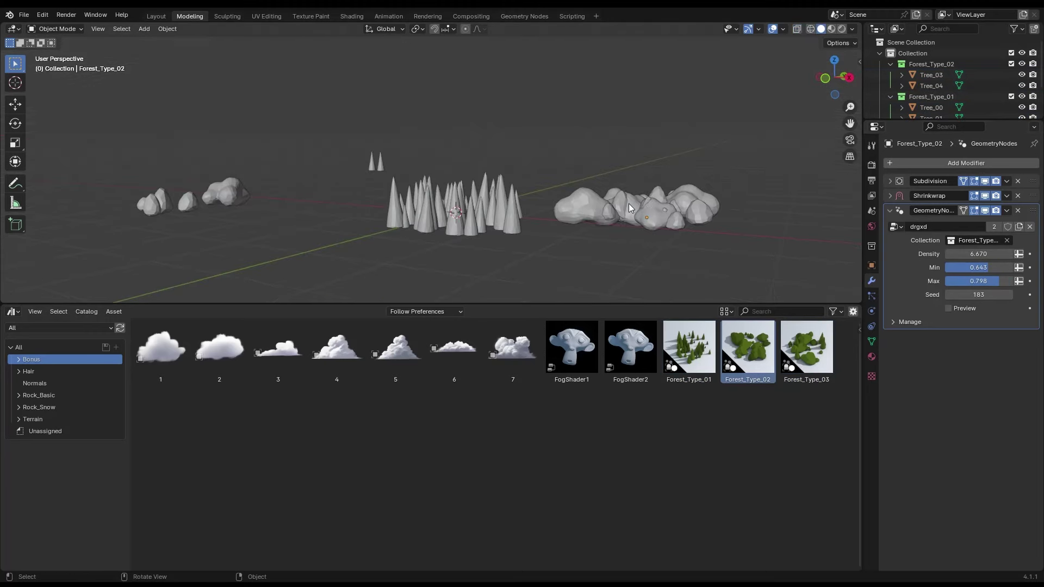
drag(805, 344, 351, 268)
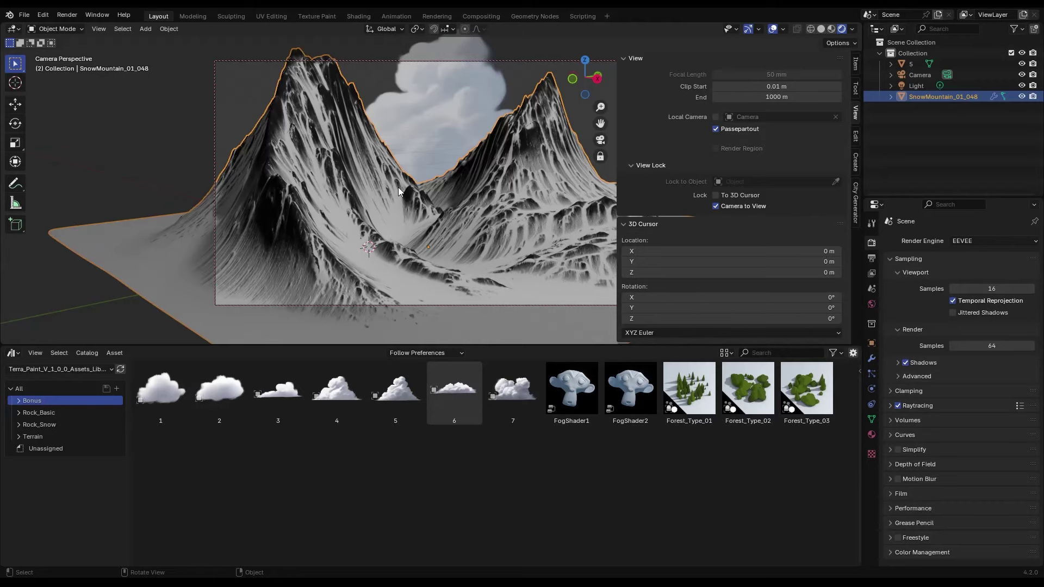
Step: Add a cube via F3 'cube' search and scale it up around the mountain
key(F3)
text(cube)
key(Return)
key(s)
click(556, 244)
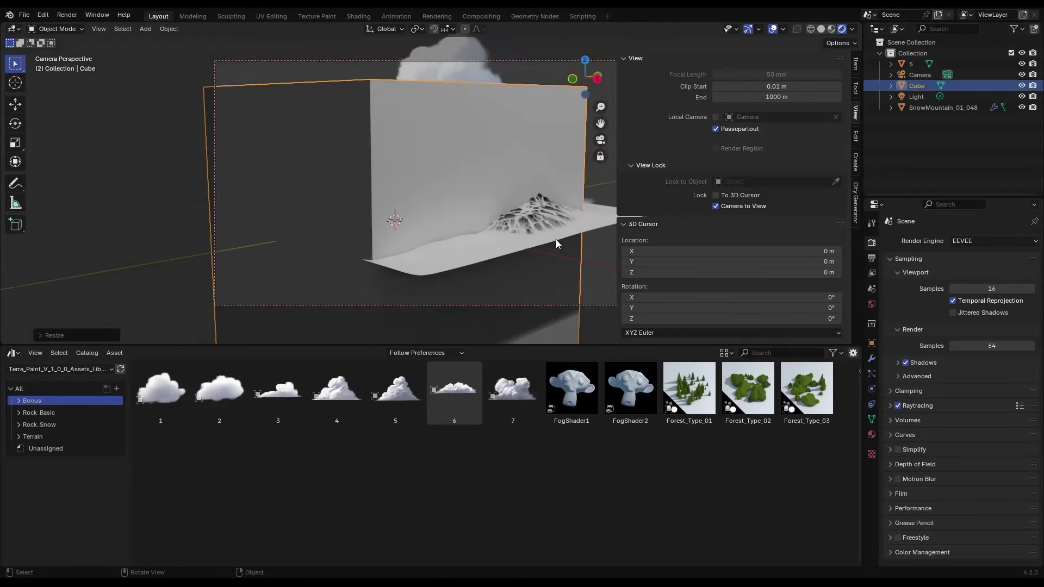
Step: In the Shading layout, connect FogShader1 to the cube material's Volume and orbit the fog
click(357, 16)
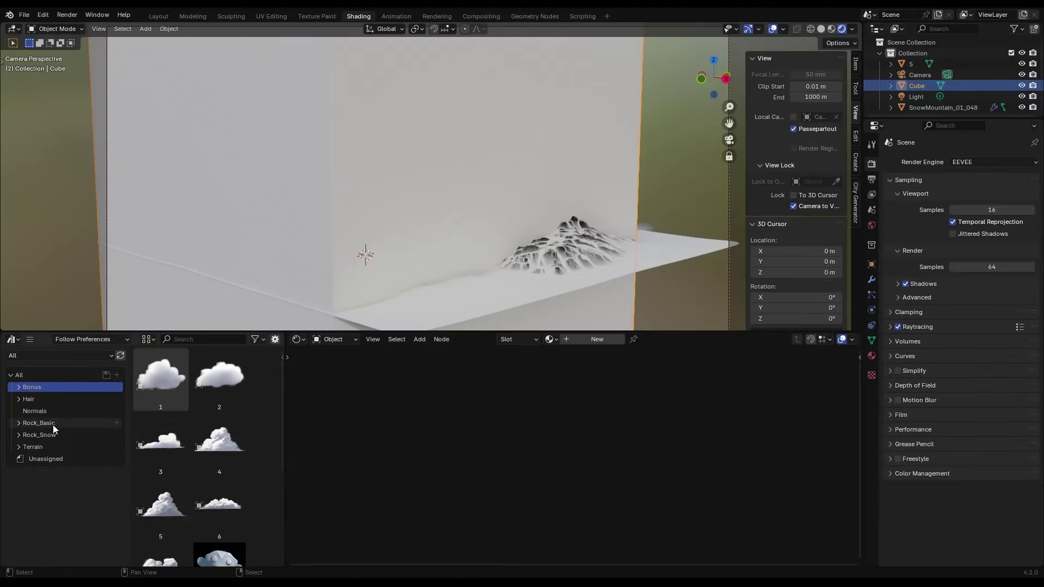
scroll(217, 435, down, 3)
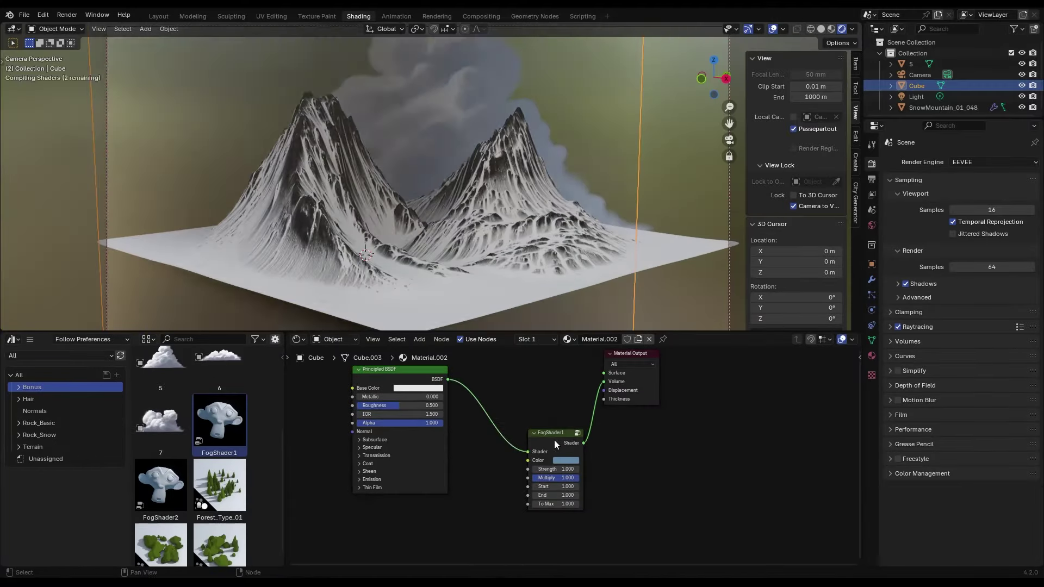
drag(550, 432, 519, 424)
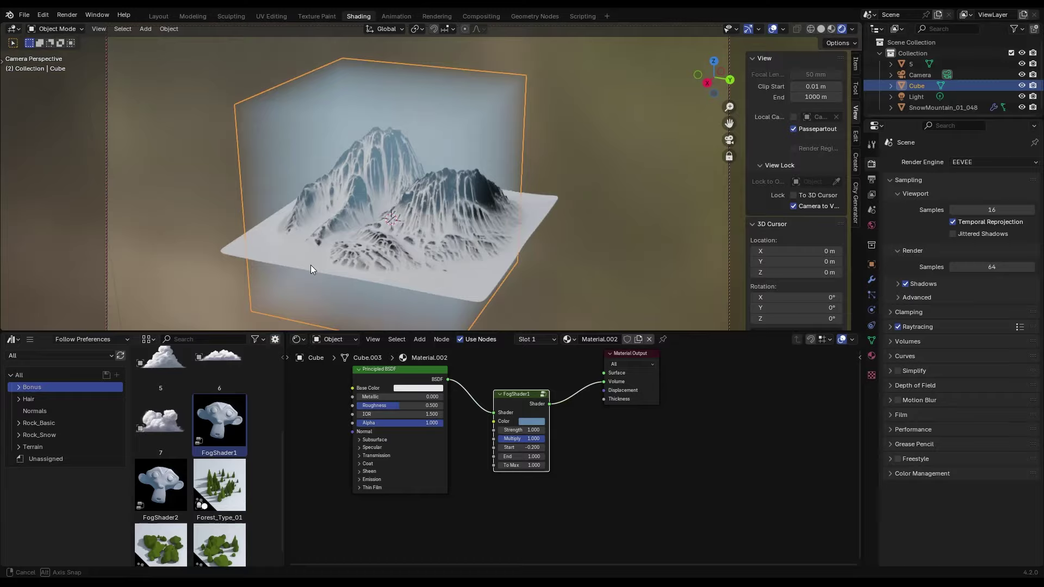
middle_drag(413, 207, 435, 186)
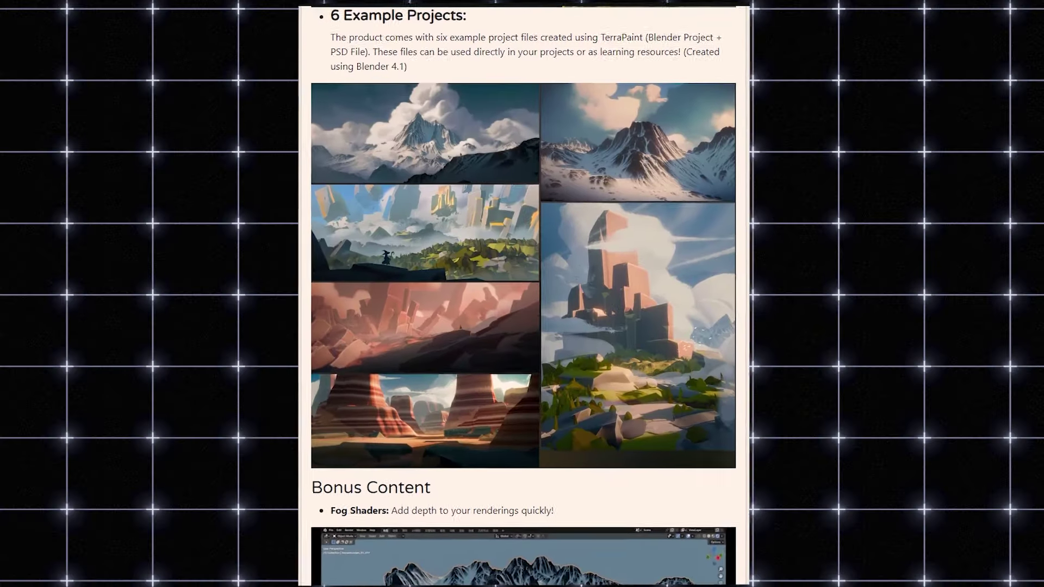